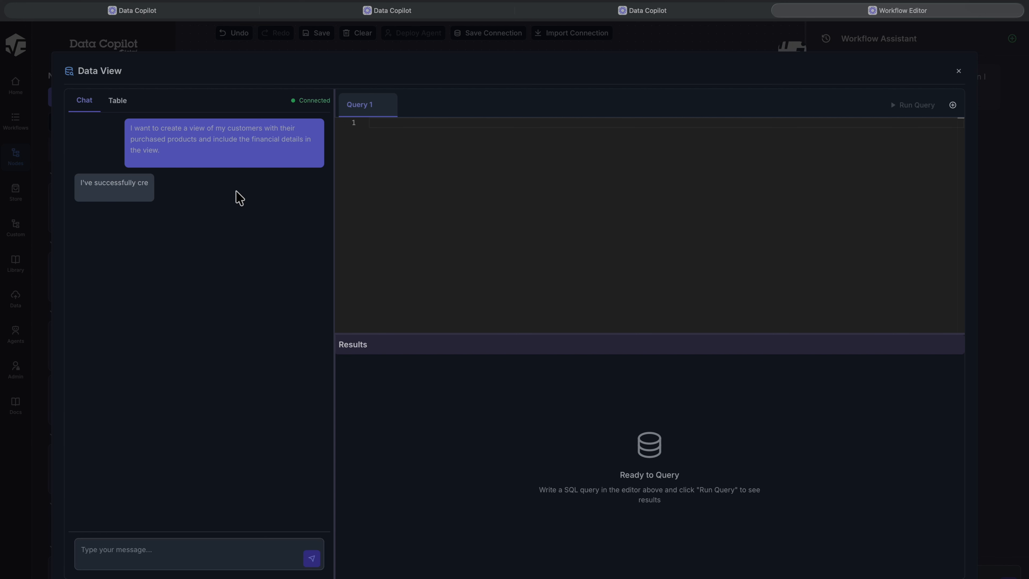
# Read the chat reply's summaries of the ClassicModels and AdventureWorks customer views, including their row counts and included fields.
pyautogui.scroll(15, 239, 198)
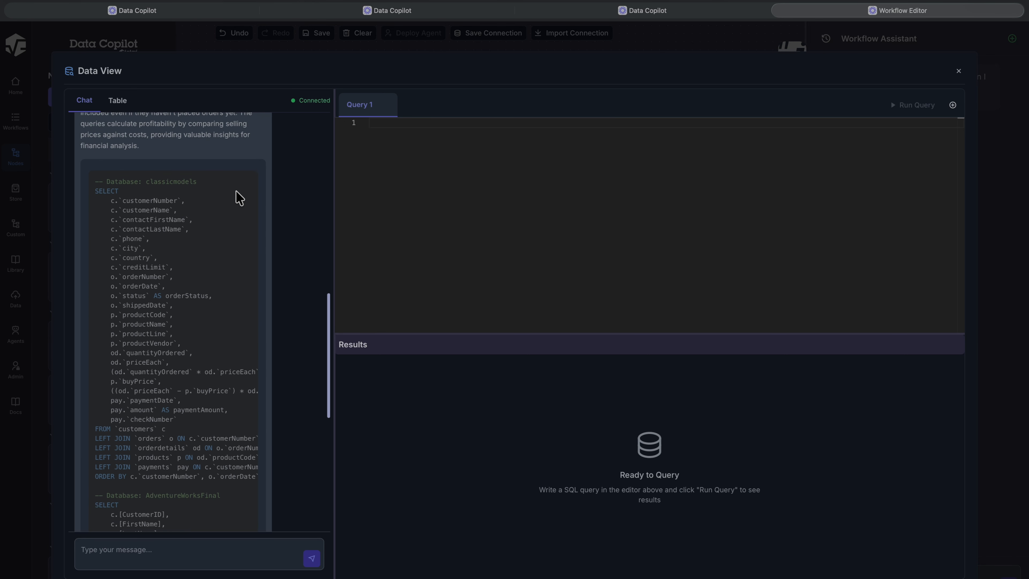
pyautogui.scroll(8, 238, 197)
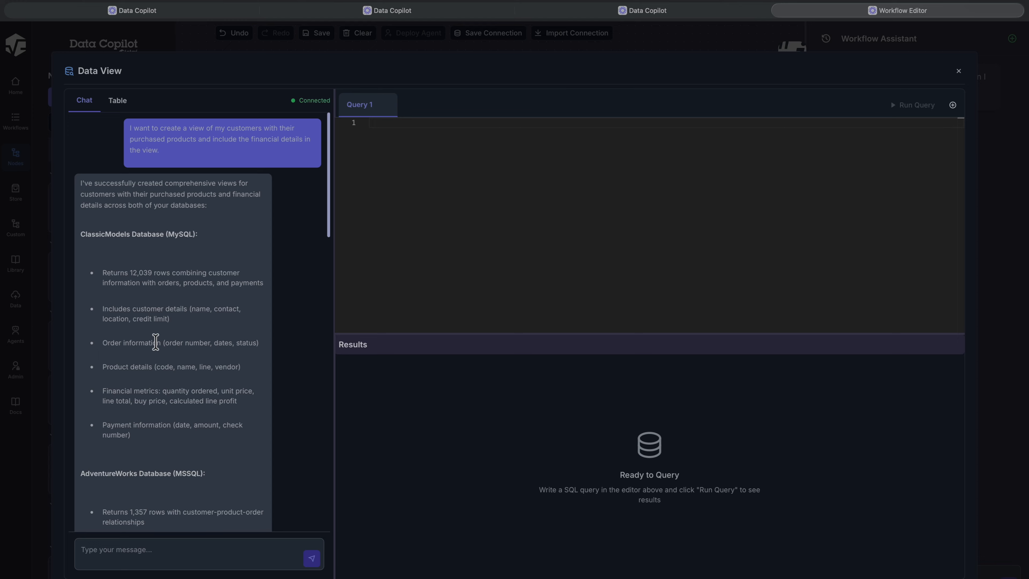
pyautogui.scroll(-3, 140, 347)
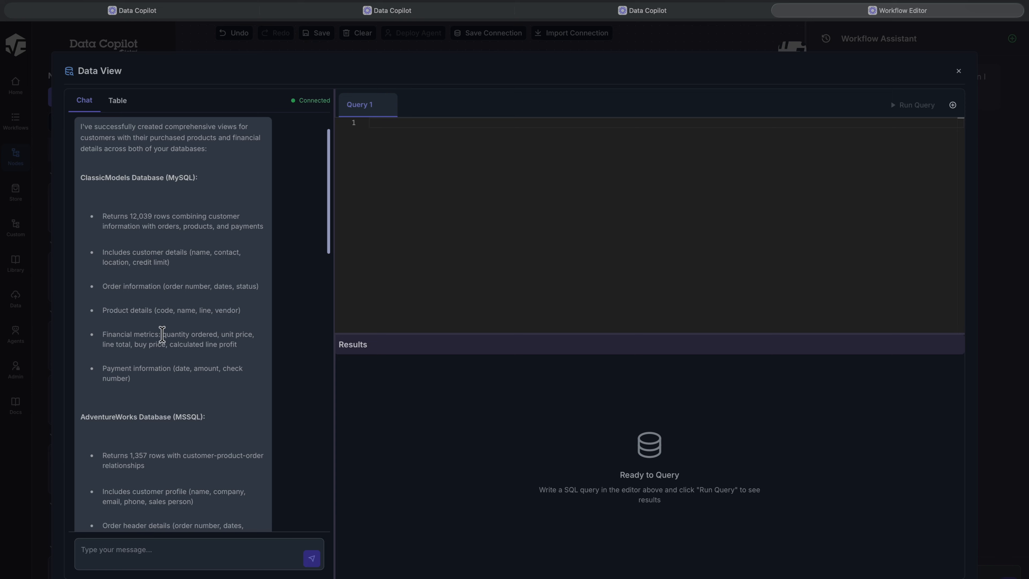
pyautogui.moveTo(162, 334); pyautogui.dragTo(244, 334)
pyautogui.moveTo(80, 177); pyautogui.dragTo(148, 177)
pyautogui.scroll(-5, 148, 177)
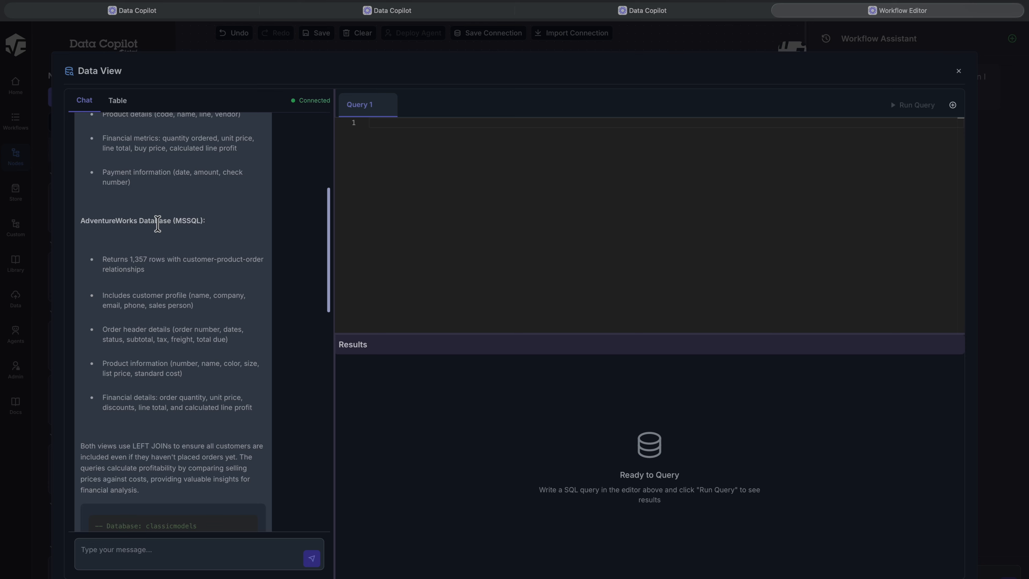
pyautogui.moveTo(100, 260); pyautogui.dragTo(148, 270)
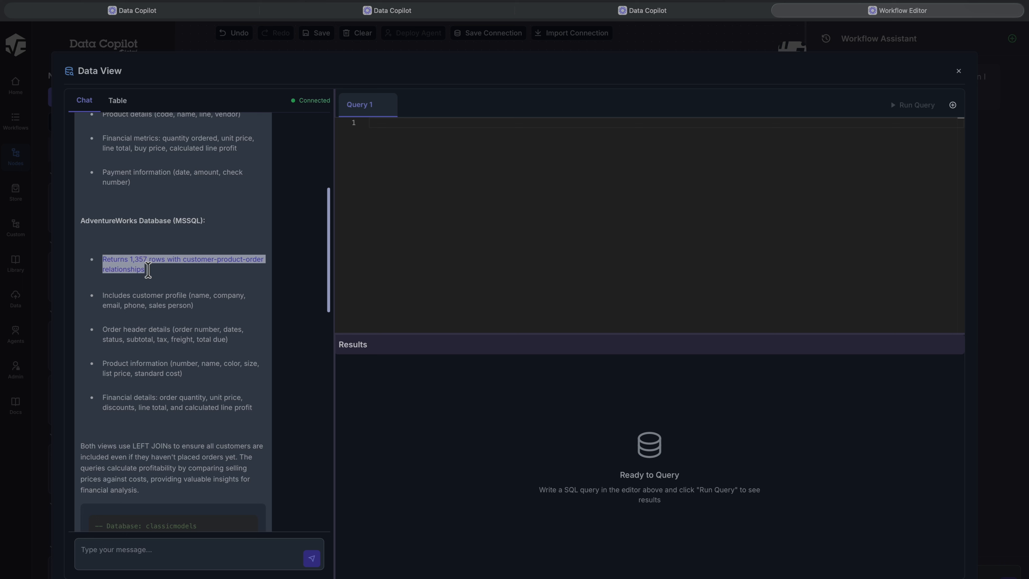
pyautogui.click(128, 263)
pyautogui.moveTo(128, 262); pyautogui.dragTo(152, 260)
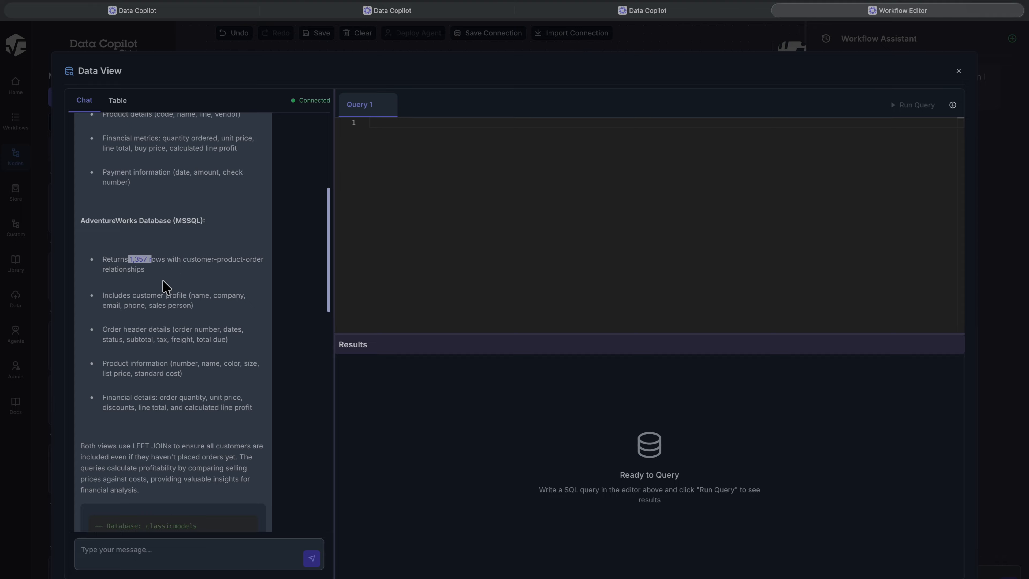
pyautogui.moveTo(155, 275); pyautogui.dragTo(96, 259)
pyautogui.moveTo(102, 296); pyautogui.dragTo(198, 306)
pyautogui.click(208, 326)
pyautogui.scroll(-3, 160, 345)
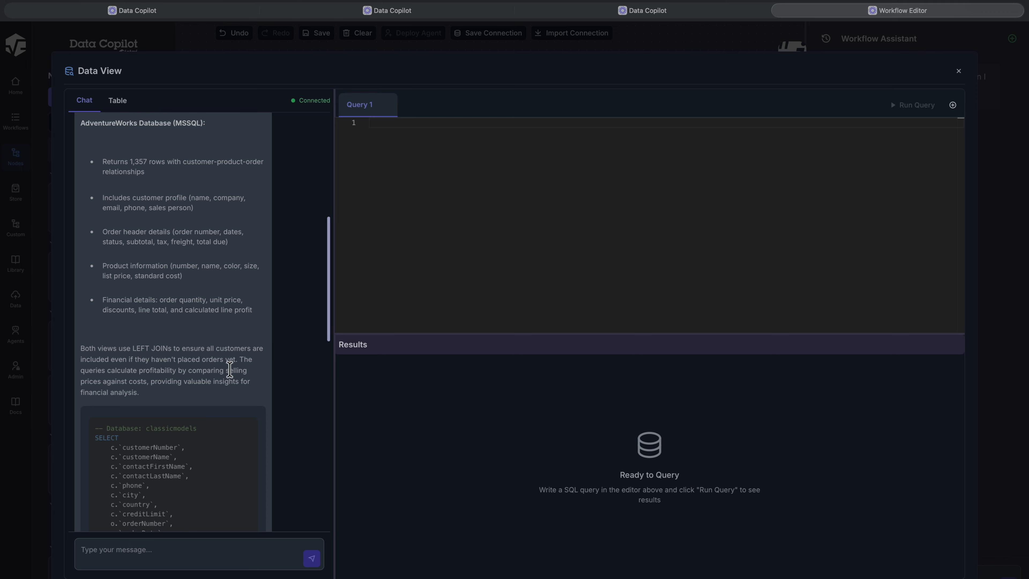
# Review the SQL generated in the chat reply and load it into the query editor.
pyautogui.scroll(-3, 216, 377)
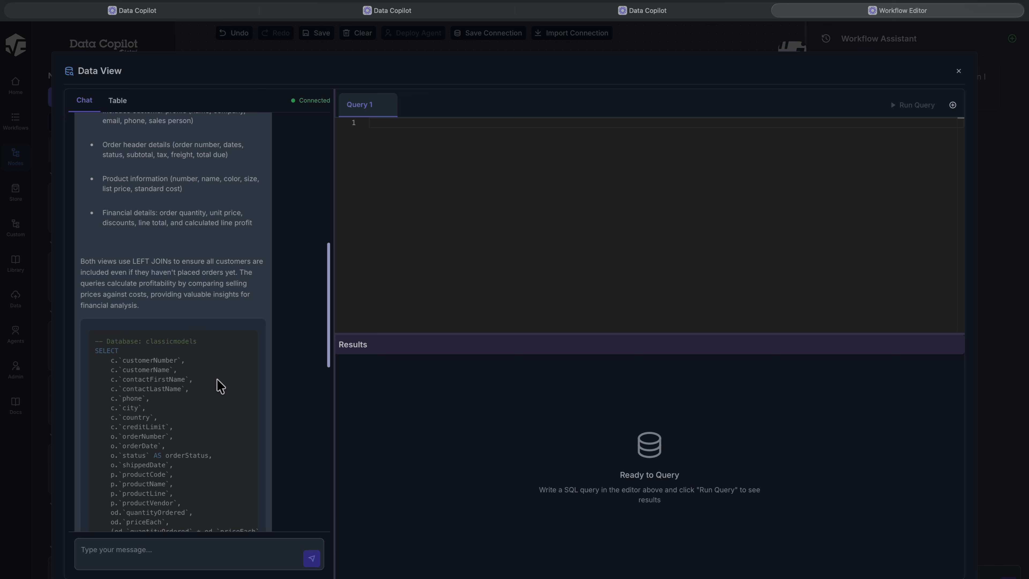
pyautogui.scroll(-10, 219, 385)
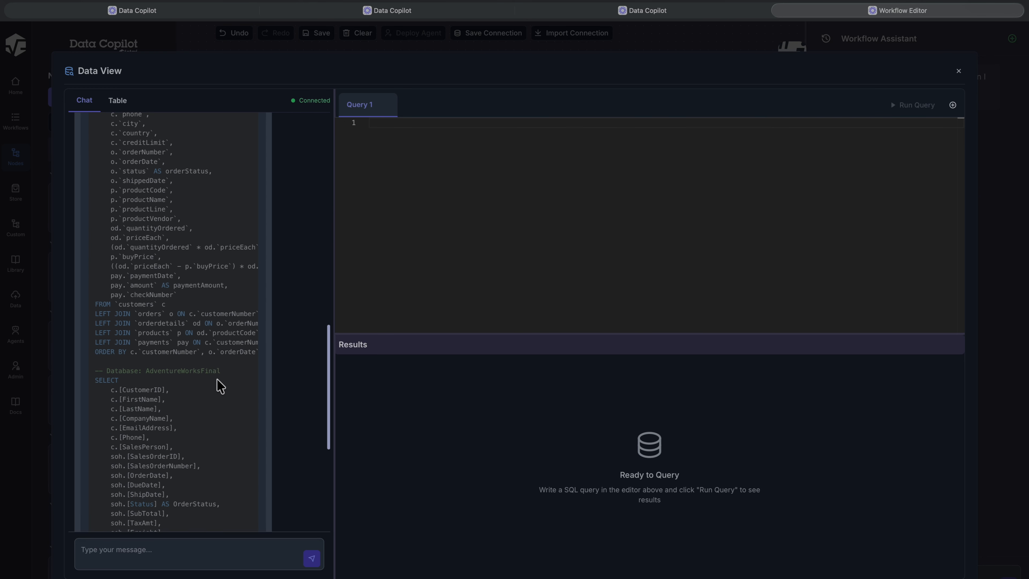
pyautogui.scroll(6, 217, 381)
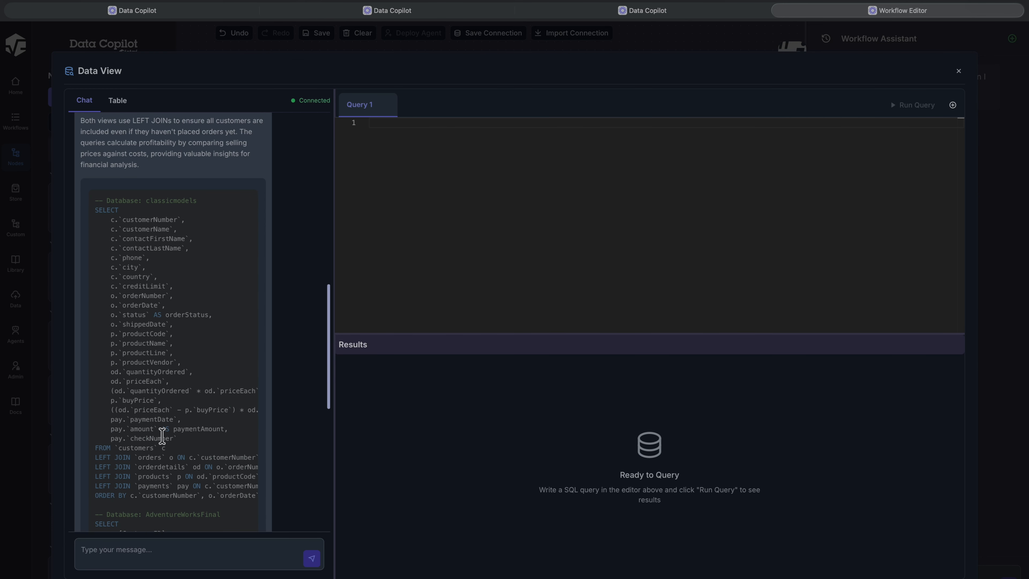
pyautogui.scroll(-8, 191, 404)
pyautogui.scroll(-3, 192, 403)
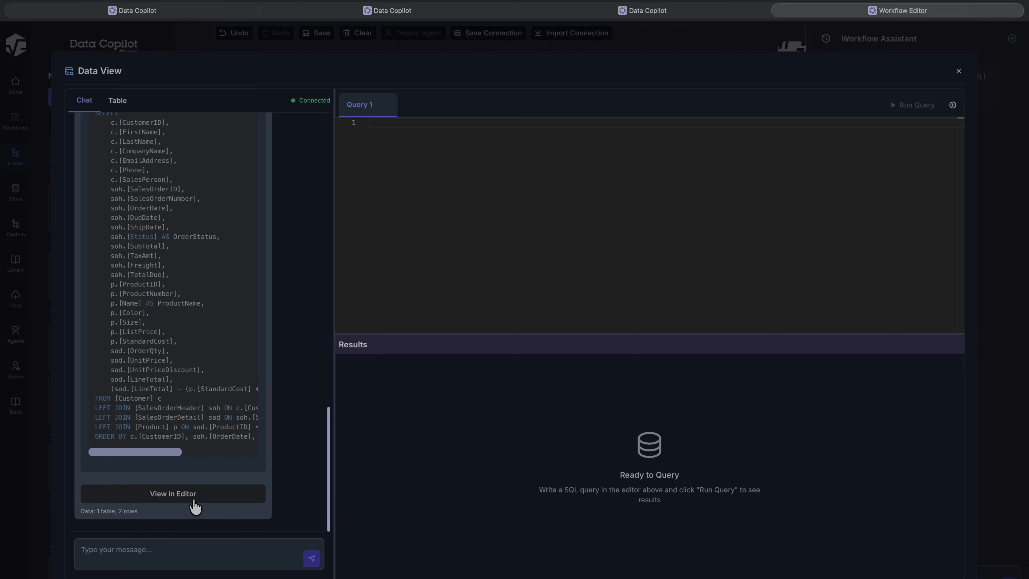
pyautogui.click(183, 498)
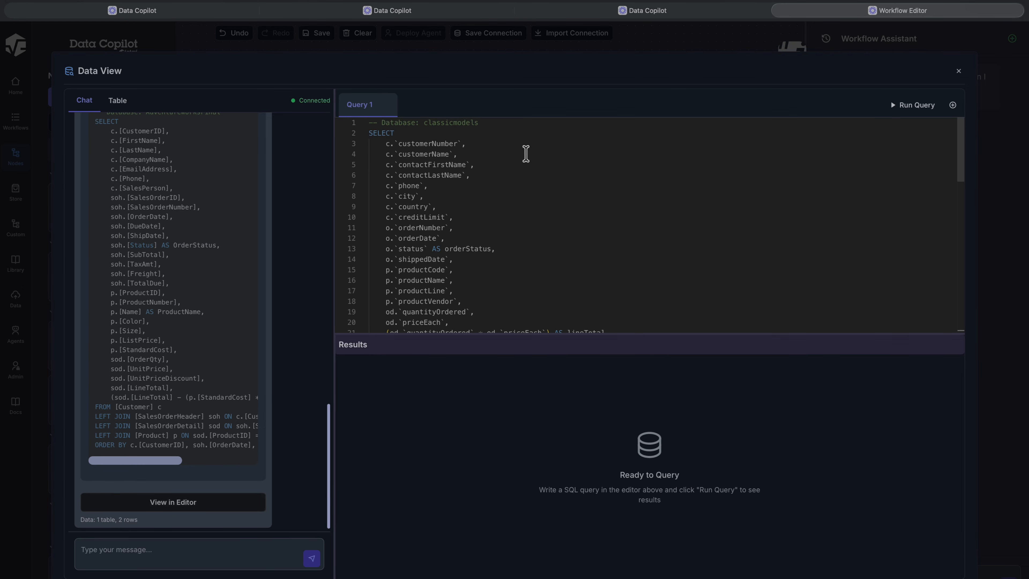
# Check the classicmodels and AdventureWorksFinal SELECT statements in the editor and run the query.
pyautogui.scroll(-3, 474, 211)
pyautogui.scroll(-5, 473, 211)
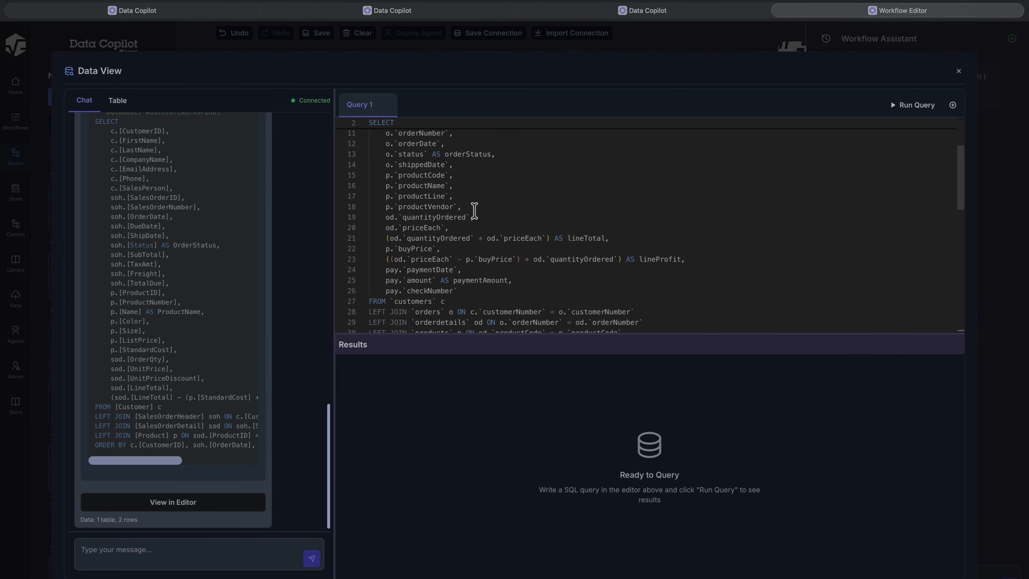
pyautogui.scroll(4, 473, 211)
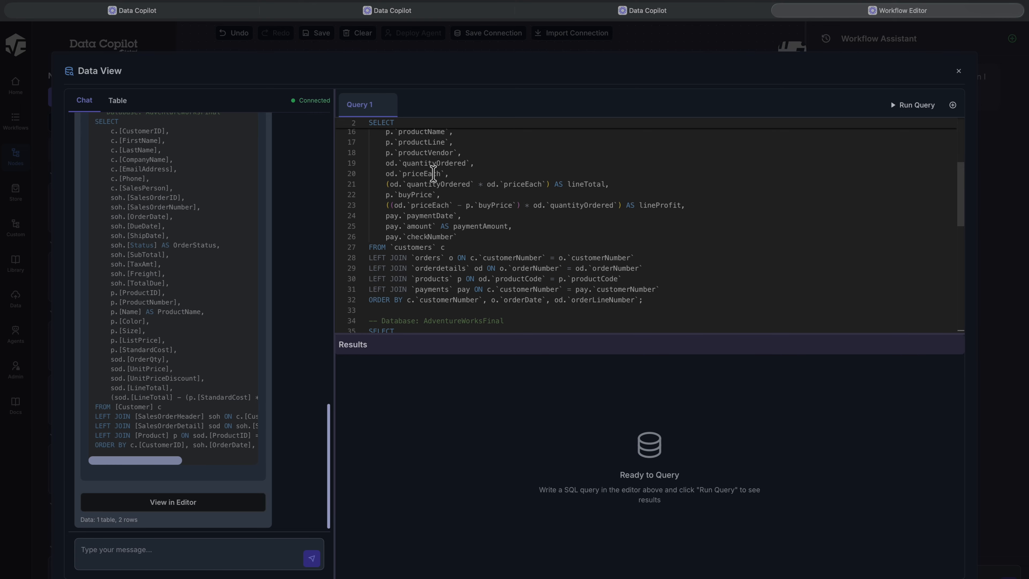
pyautogui.scroll(3, 436, 175)
pyautogui.scroll(-2, 440, 213)
pyautogui.scroll(-8, 441, 228)
pyautogui.scroll(4, 693, 255)
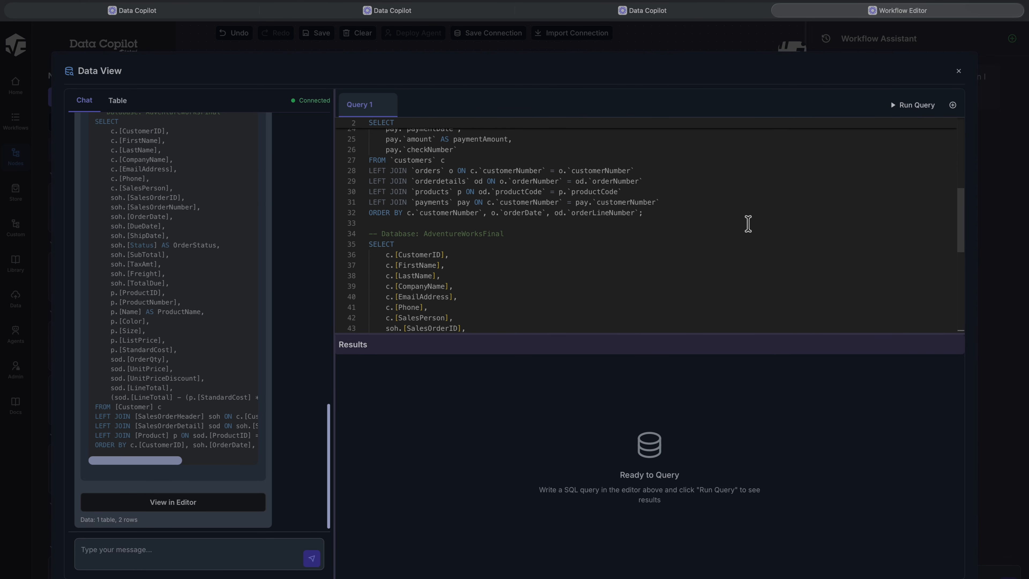
pyautogui.click(907, 111)
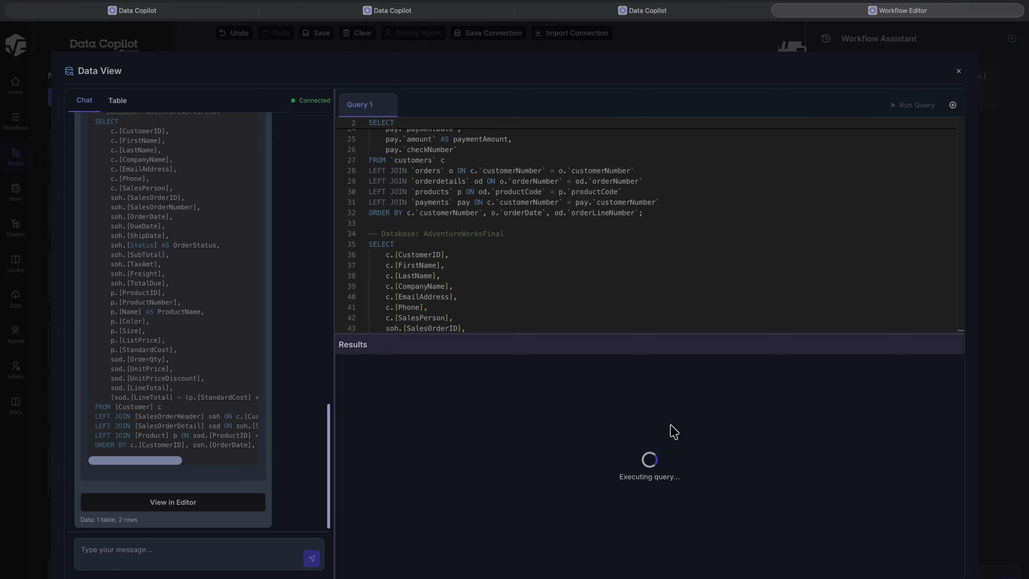
# Examine the SQL for both databases in the editor and chat, and the columns of the classicmodels customer results.
pyautogui.scroll(-2, 588, 299)
pyautogui.scroll(-1, 589, 301)
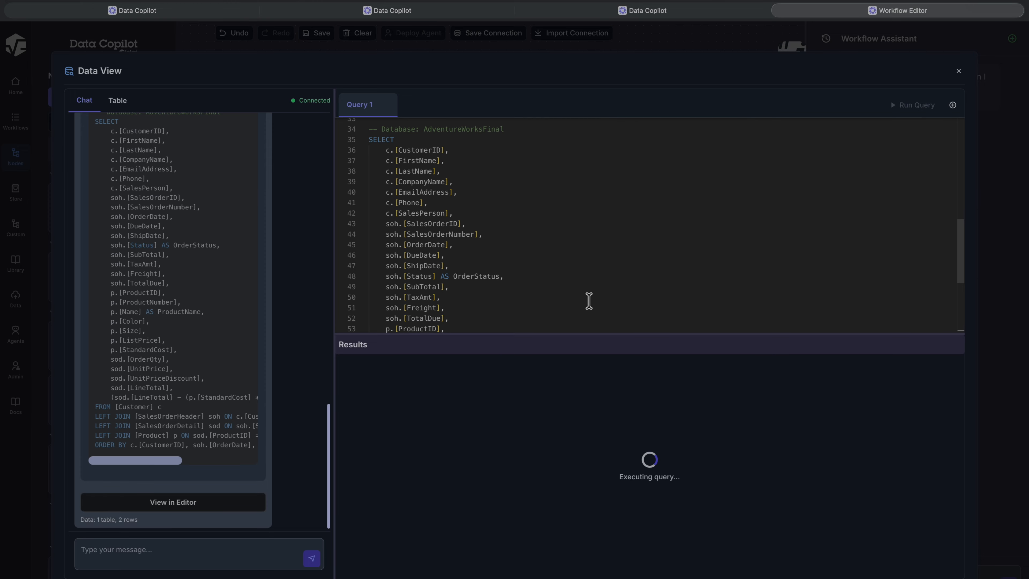
pyautogui.scroll(-3, 589, 301)
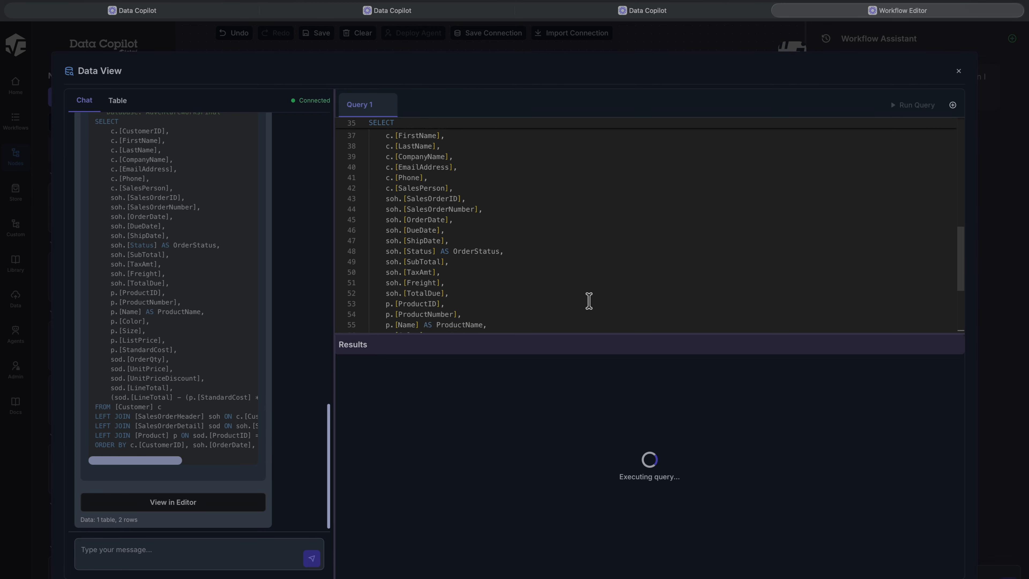
pyautogui.scroll(12, 471, 323)
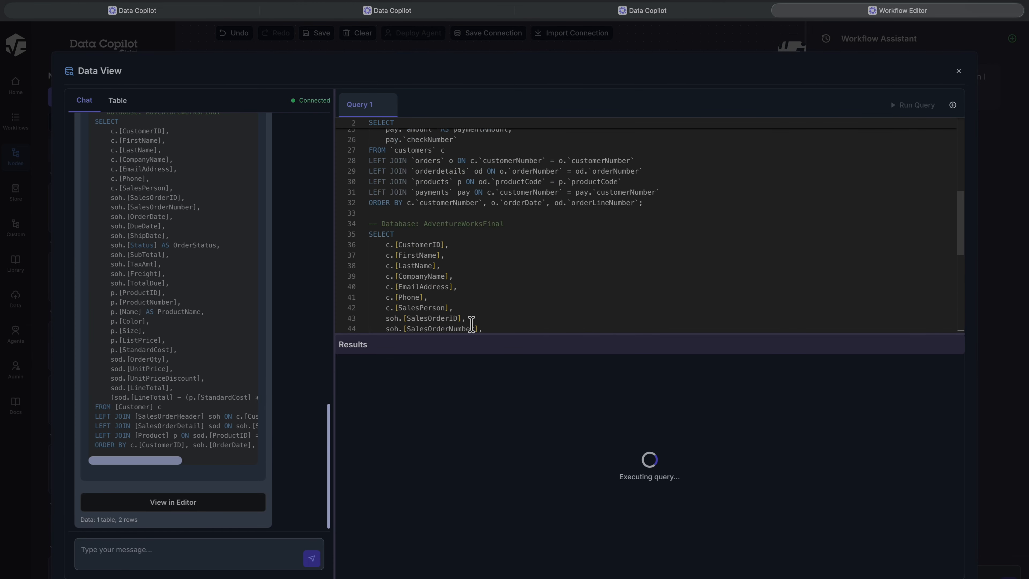
pyautogui.scroll(5, 204, 269)
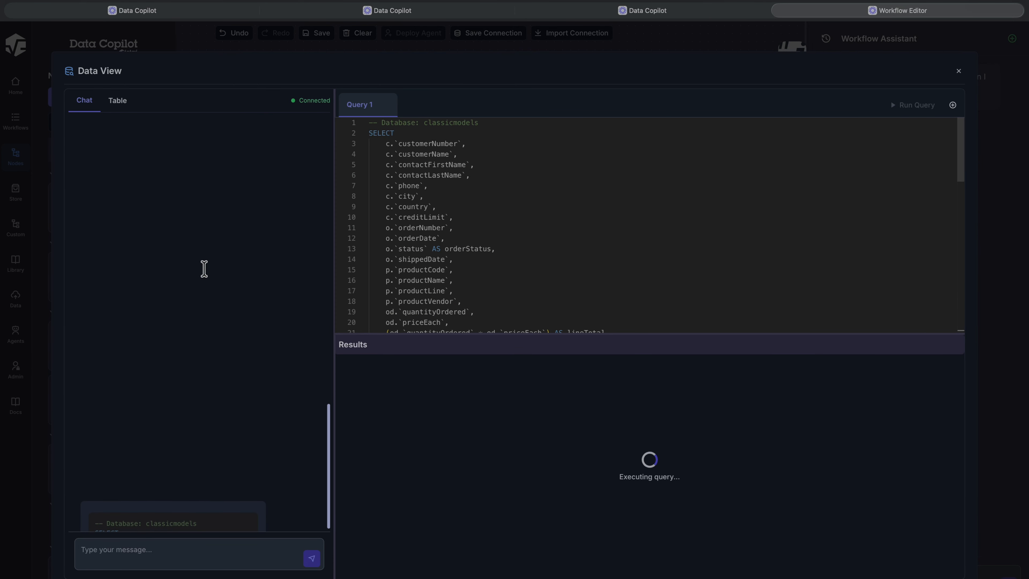
pyautogui.scroll(-10, 203, 269)
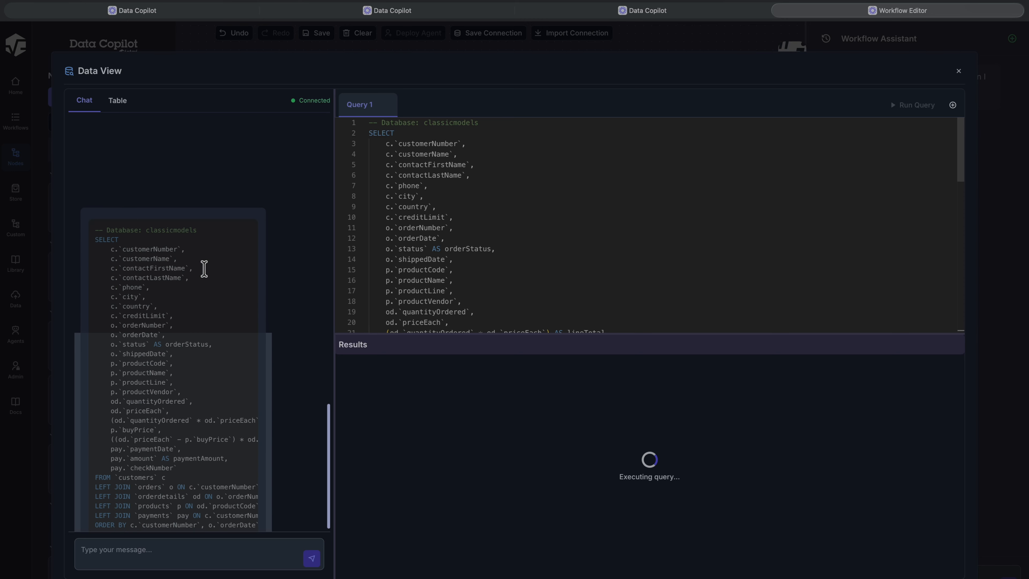
pyautogui.scroll(-3, 204, 269)
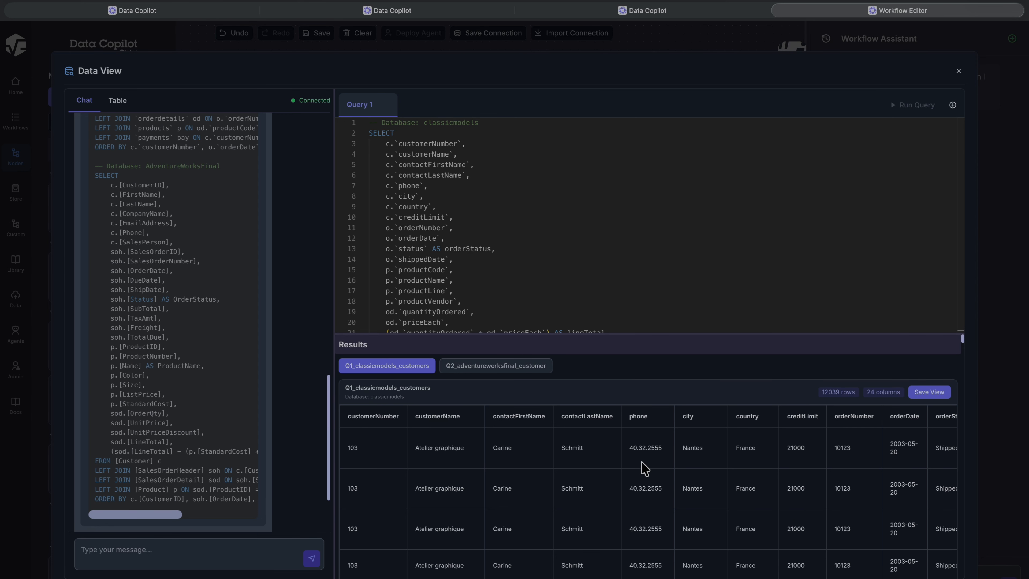
pyautogui.hscroll(2, 784, 470)
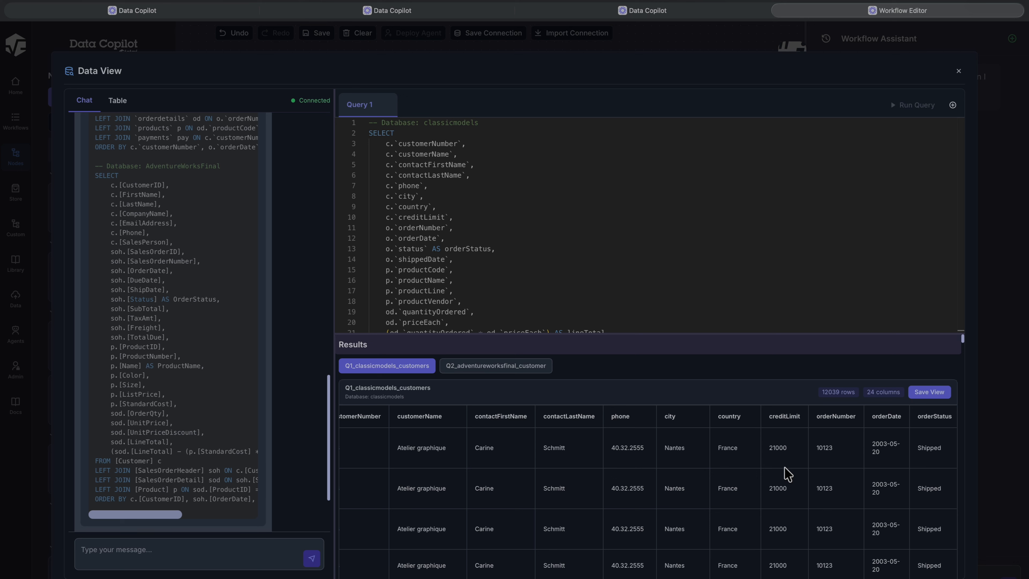
pyautogui.hscroll(1, 785, 468)
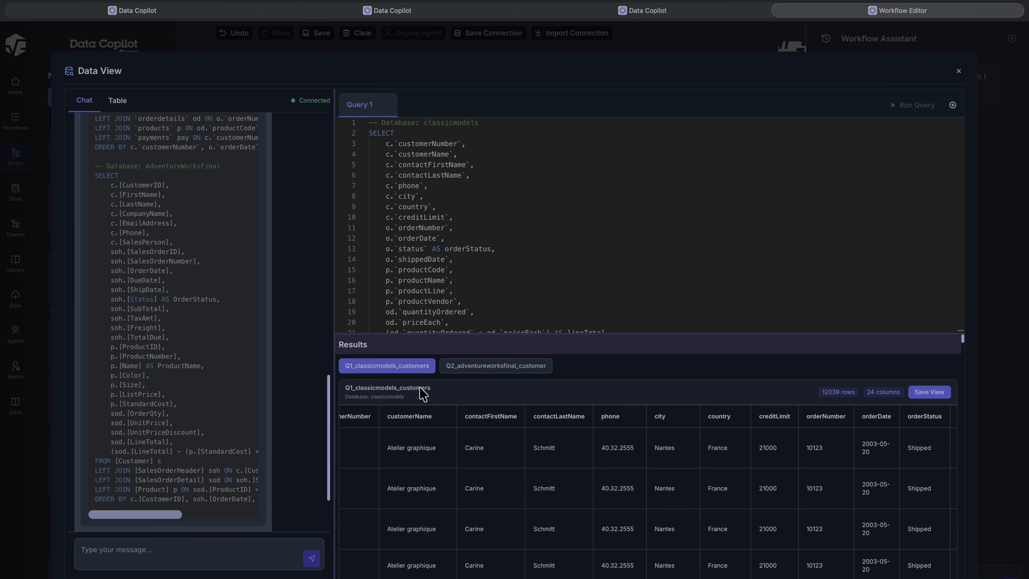
pyautogui.click(937, 399)
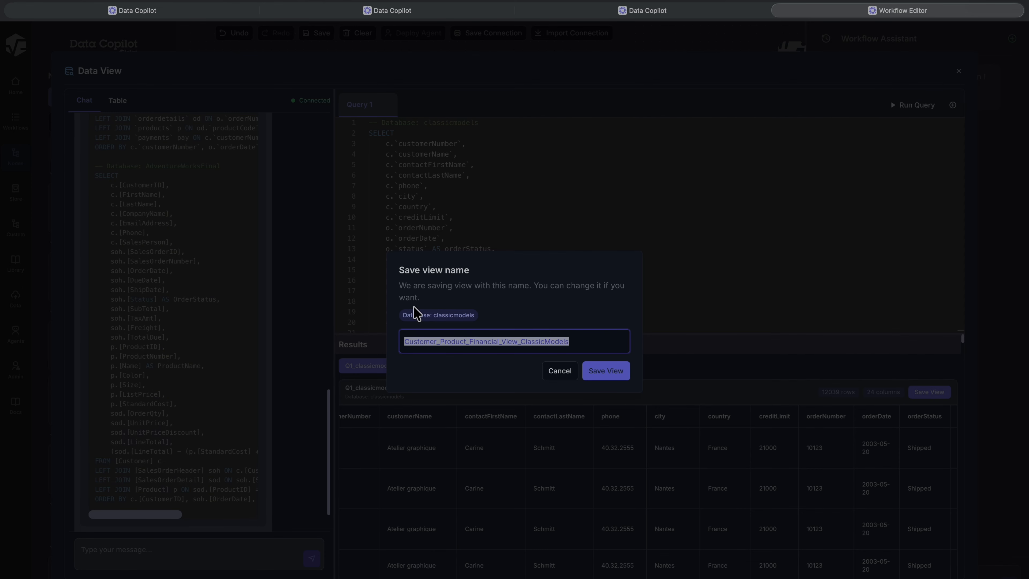
pyautogui.click(415, 347)
pyautogui.moveTo(404, 343); pyautogui.dragTo(573, 338)
pyautogui.click(579, 341)
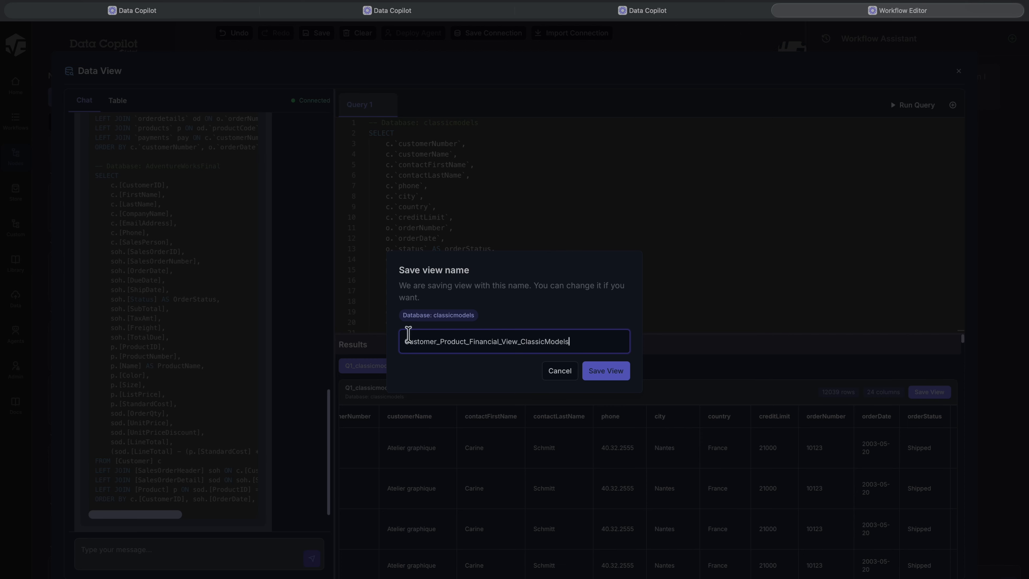
pyautogui.moveTo(401, 317); pyautogui.dragTo(479, 315)
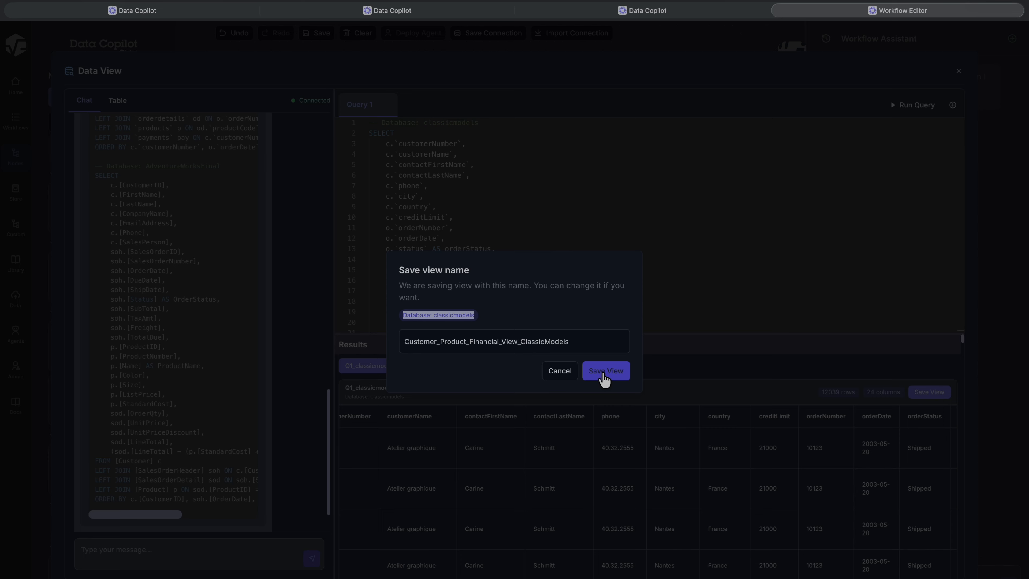
pyautogui.click(560, 372)
pyautogui.click(560, 370)
pyautogui.click(773, 325)
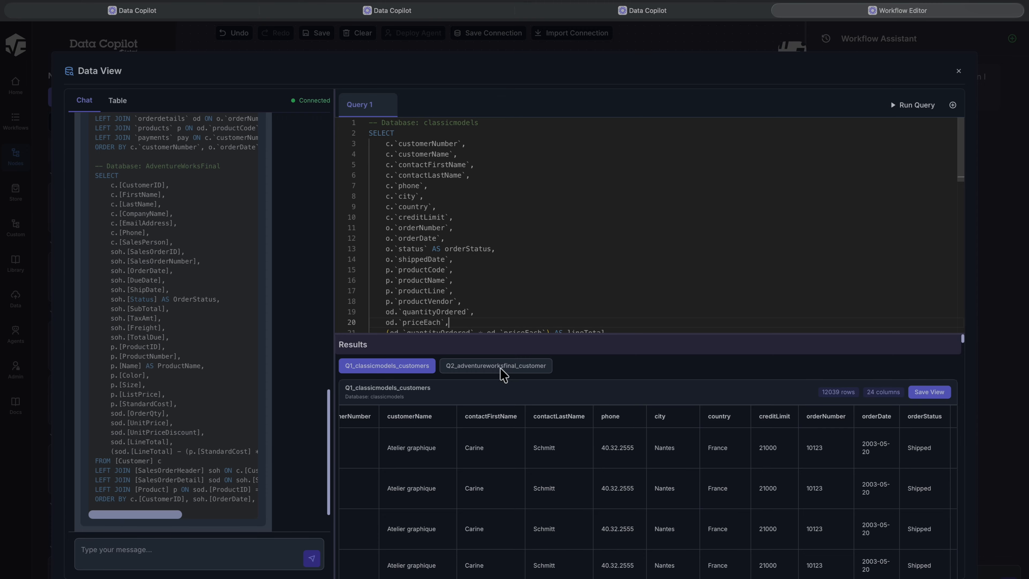
# Show the Q2_adventureworksfinal_customer results and look through their columns and rows.
pyautogui.click(480, 368)
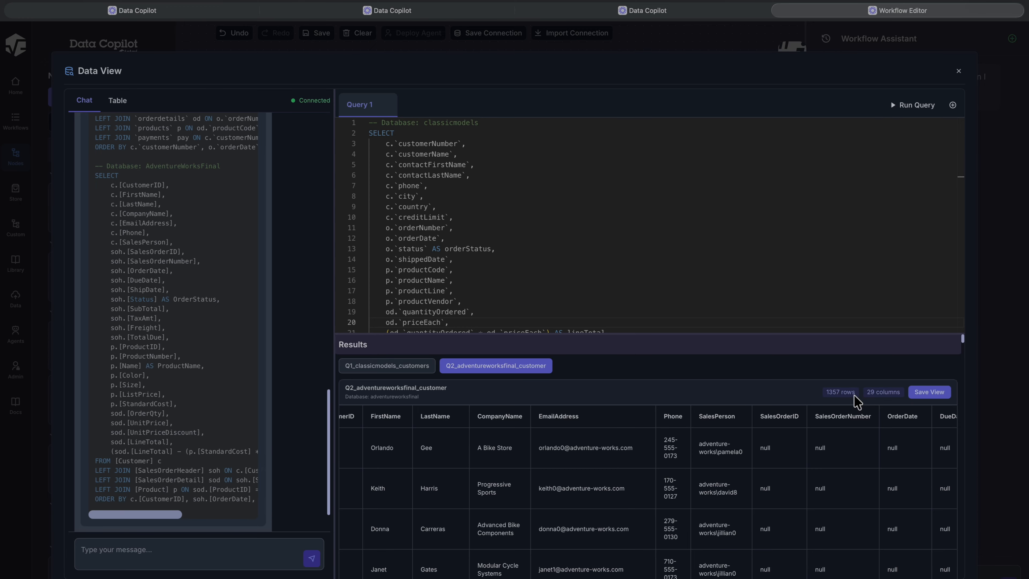
pyautogui.hscroll(-2, 713, 420)
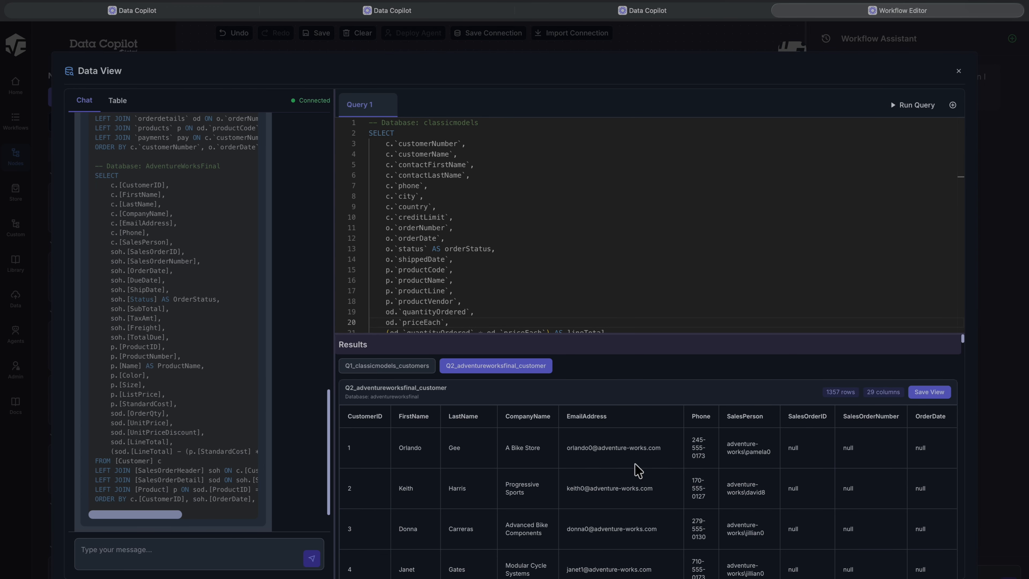
pyautogui.hscroll(3, 637, 471)
pyautogui.hscroll(-3, 636, 471)
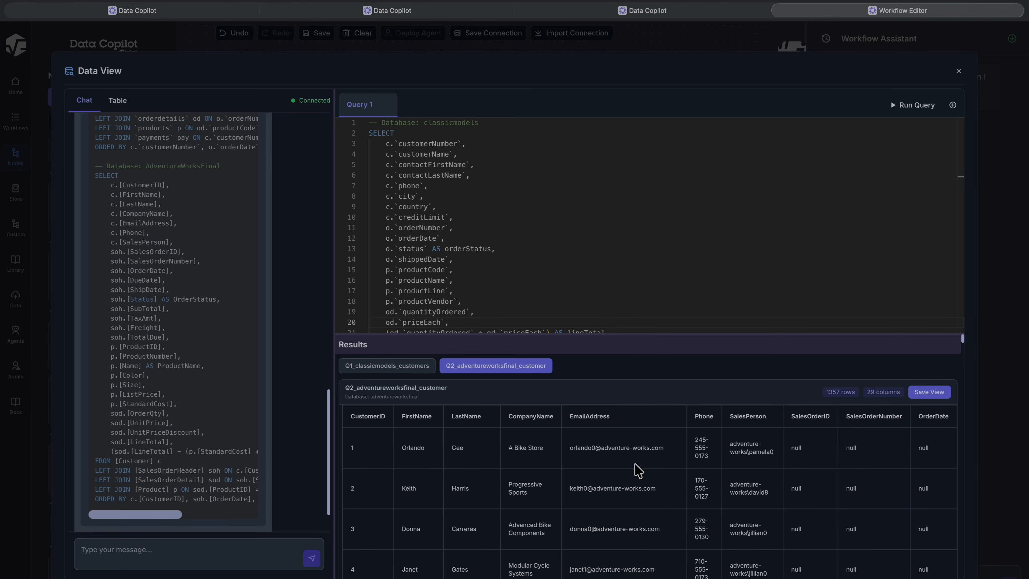
pyautogui.scroll(-4, 636, 470)
pyautogui.scroll(4, 637, 470)
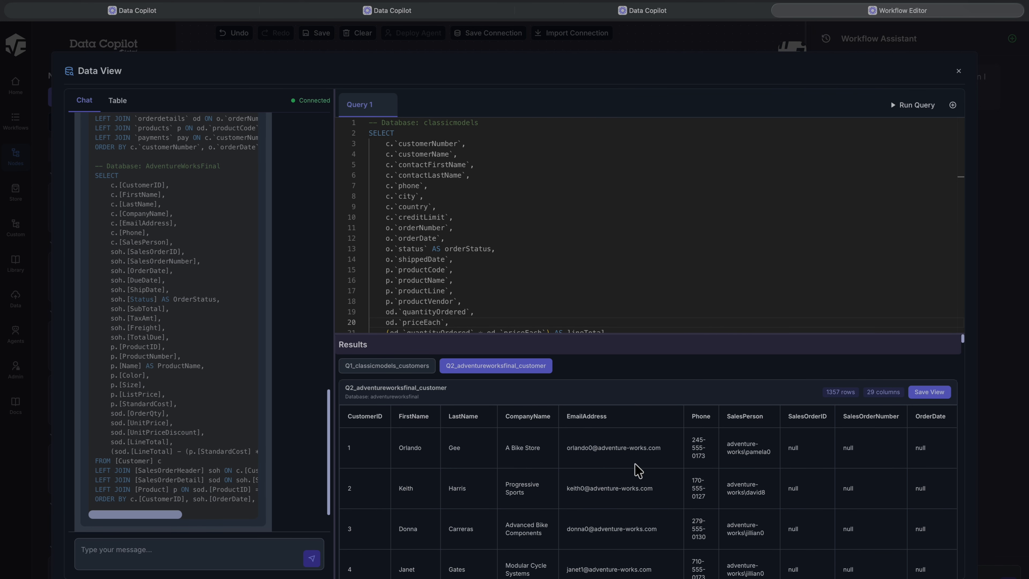
pyautogui.click(932, 392)
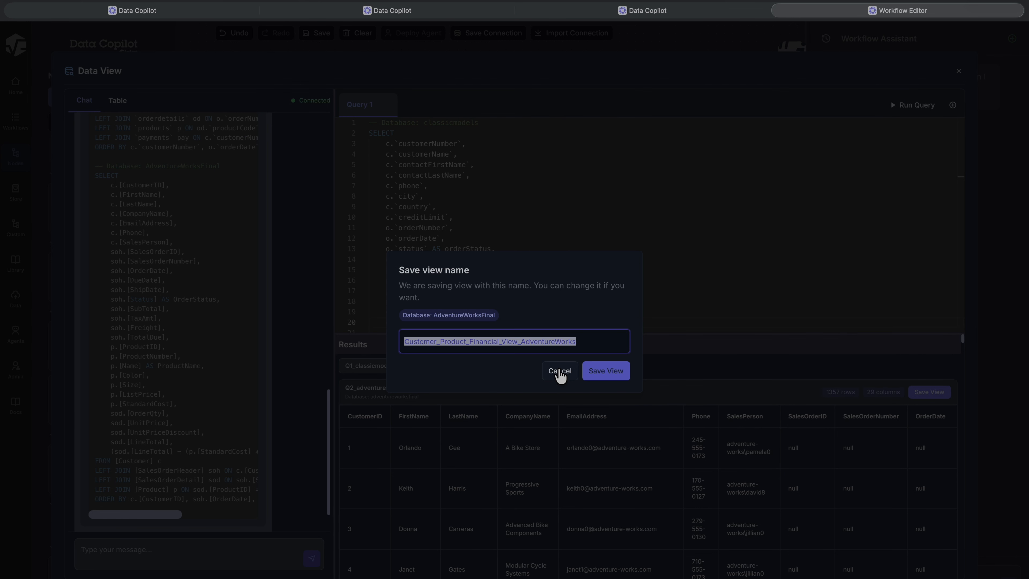
pyautogui.click(470, 317)
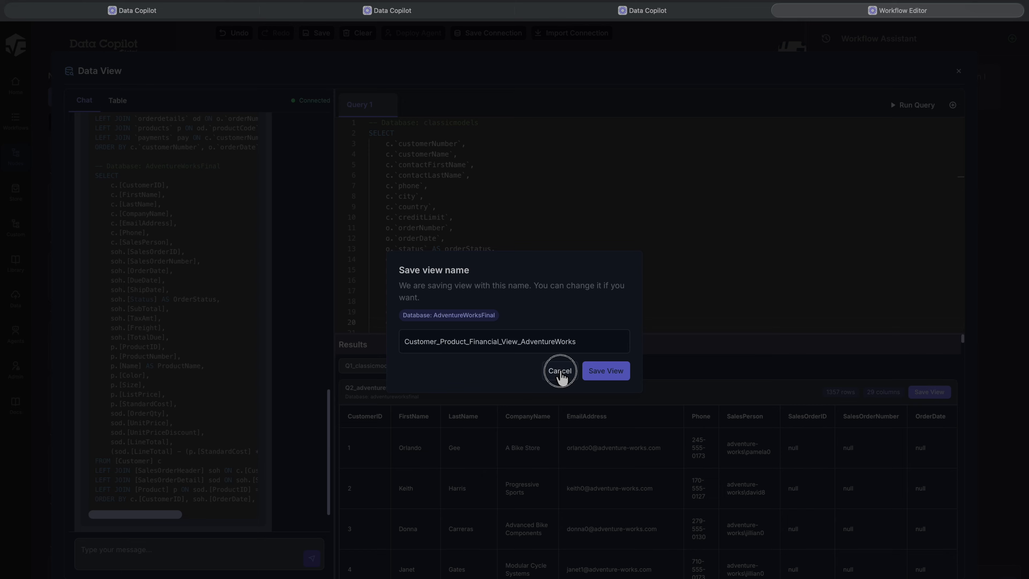
pyautogui.click(560, 375)
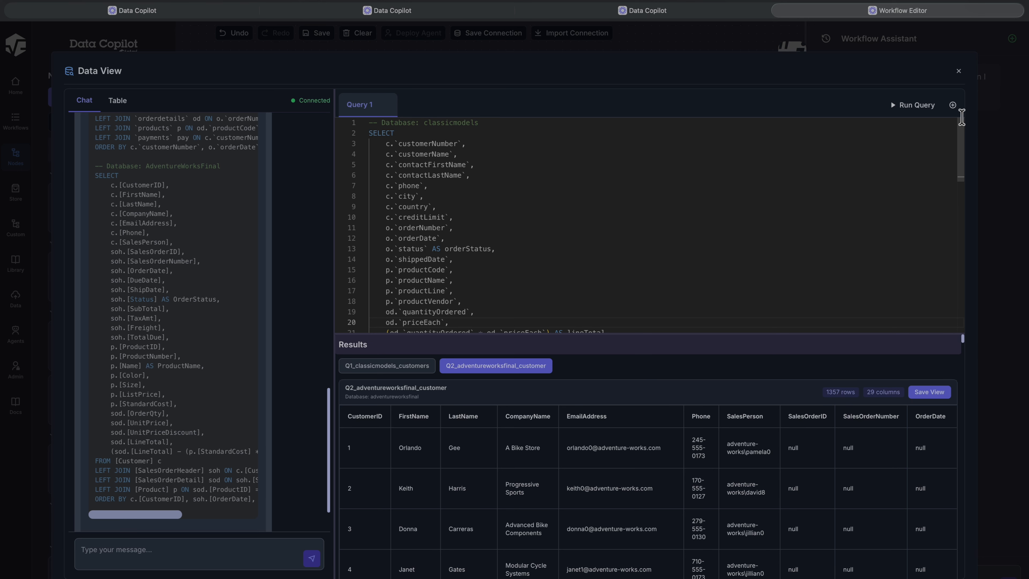
# Add a second query to the Data View, switch between it and Query 1, and check its classicmodels SELECT statement.
pyautogui.click(954, 106)
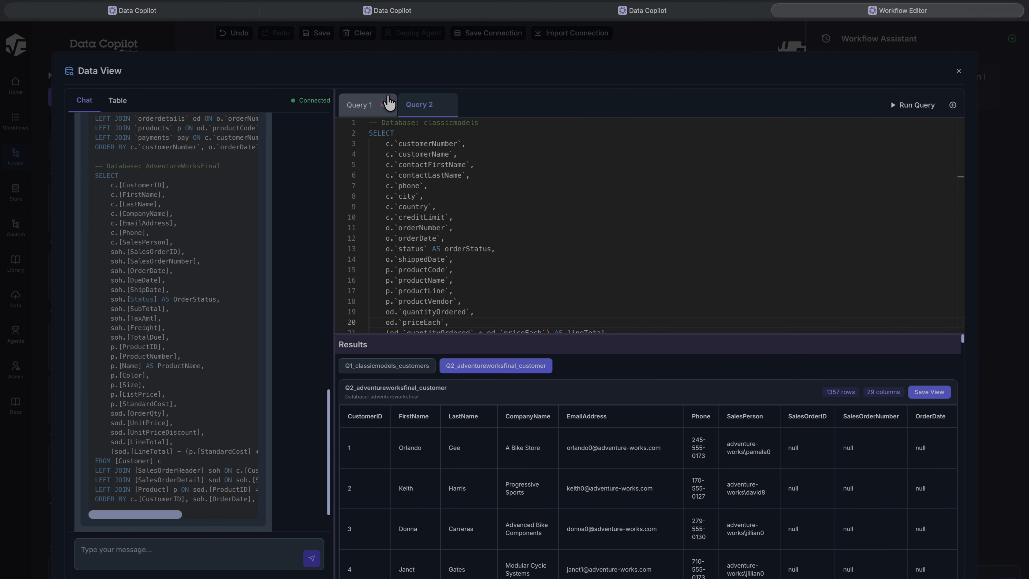
pyautogui.click(361, 115)
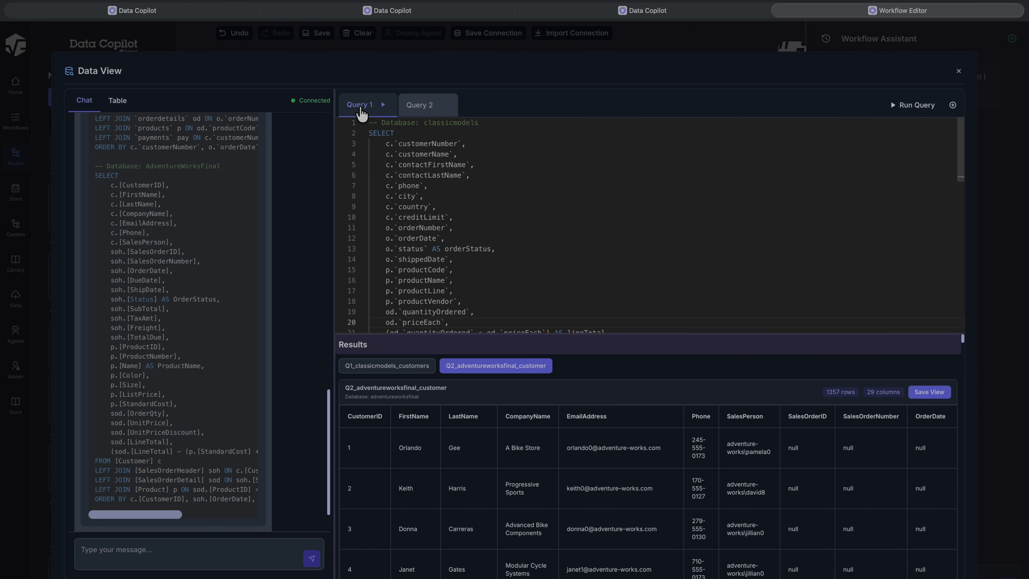
pyautogui.click(424, 108)
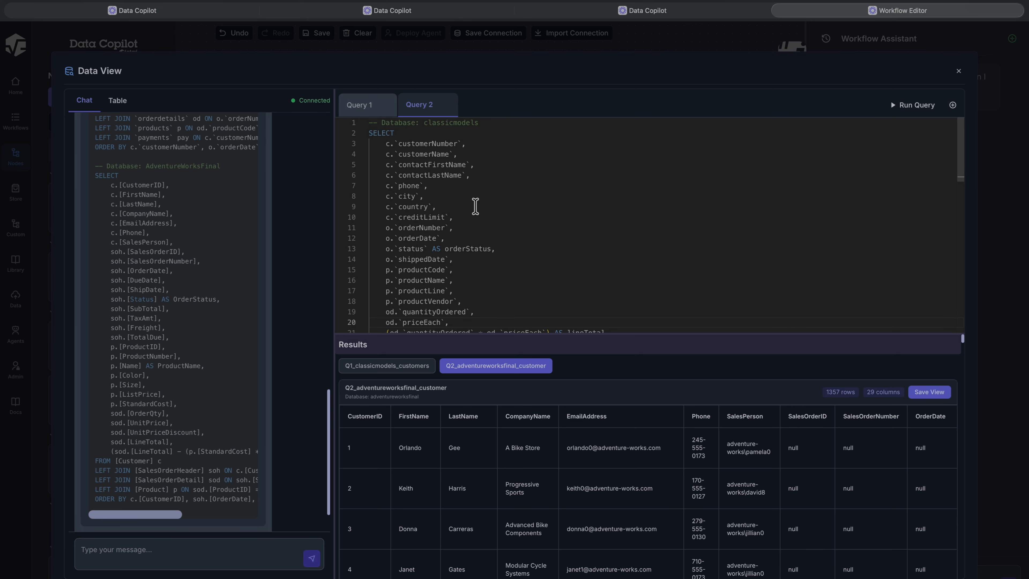
pyautogui.click(417, 196)
pyautogui.scroll(-3, 421, 198)
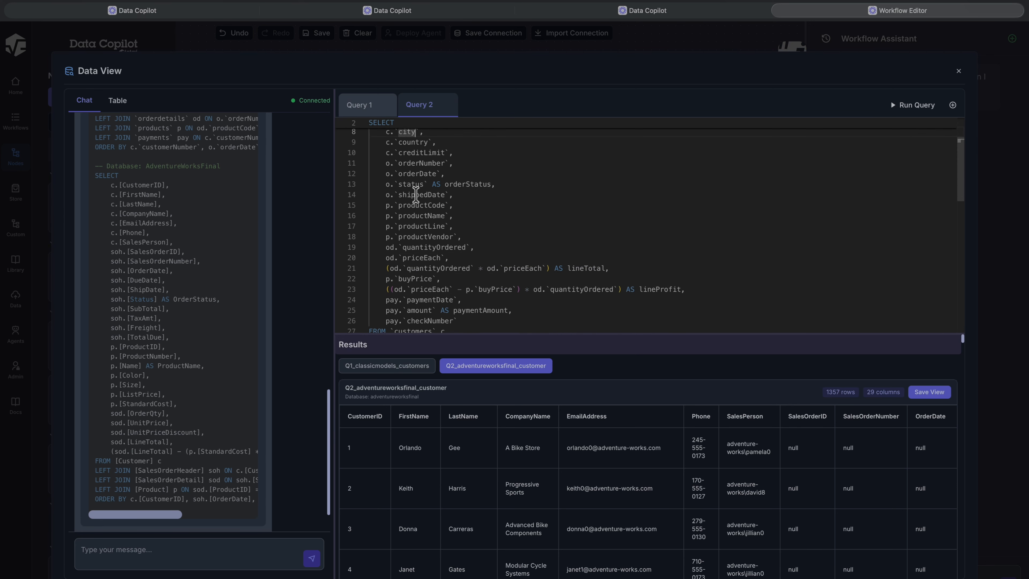
pyautogui.scroll(3, 566, 285)
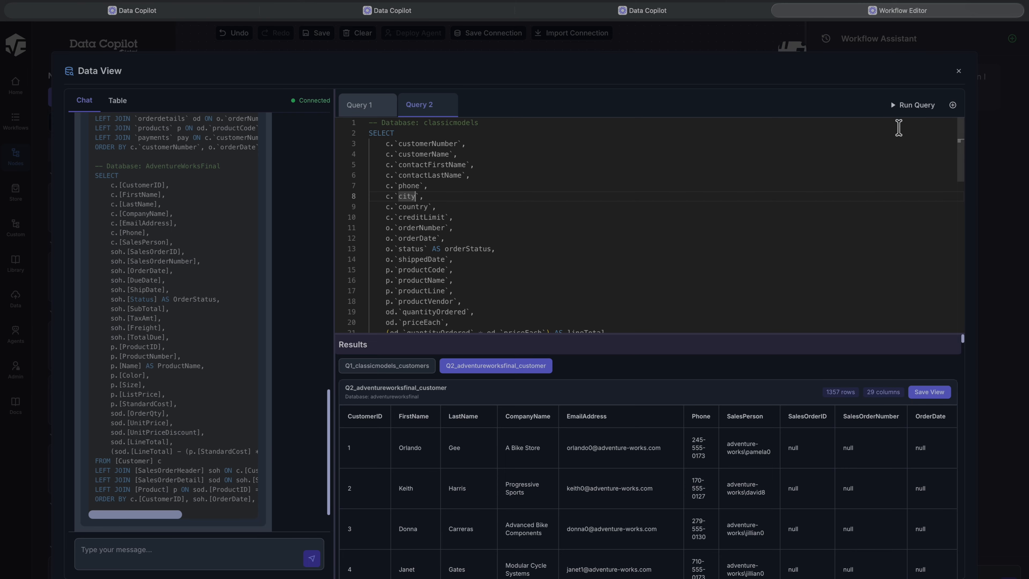
# Close the Data View to return to the workflow canvas and clear the node selection.
pyautogui.click(959, 71)
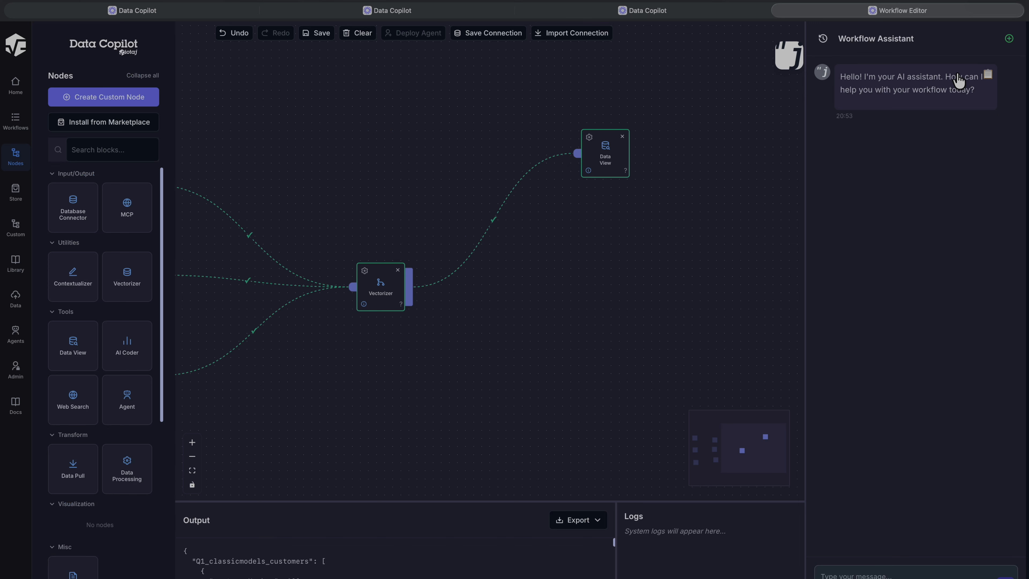
pyautogui.click(609, 298)
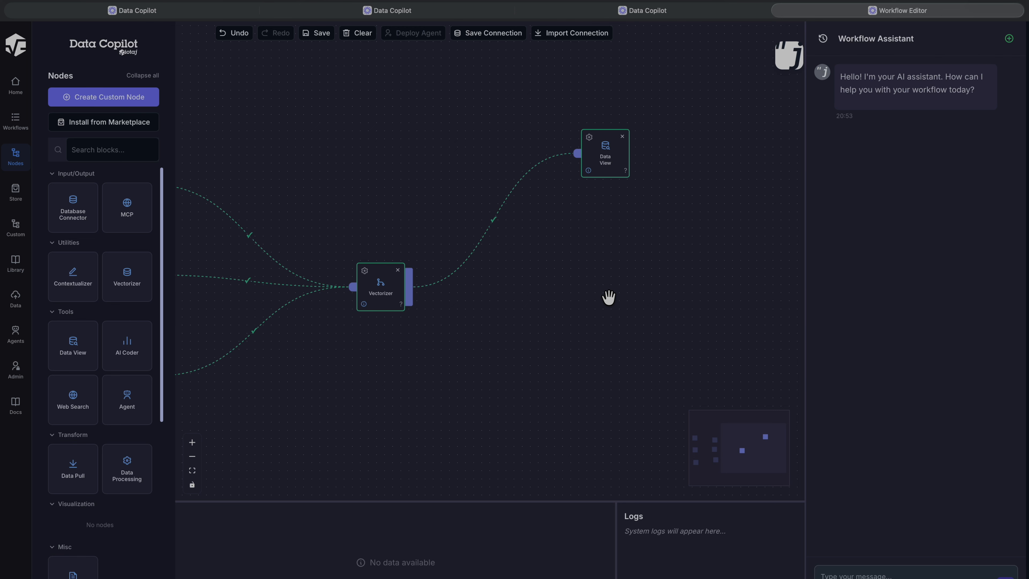